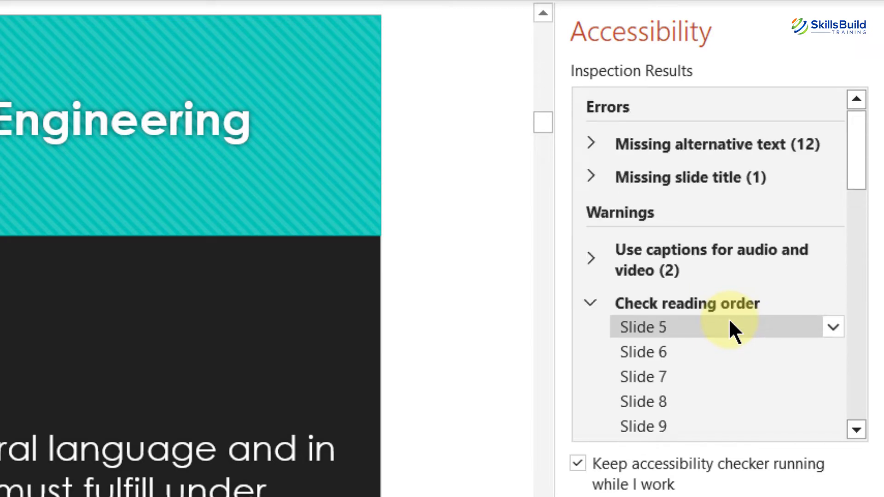
# - Open Verify object order for slide 6's reading-order warning and check its title and body placeholders
pyautogui.click(637, 349)
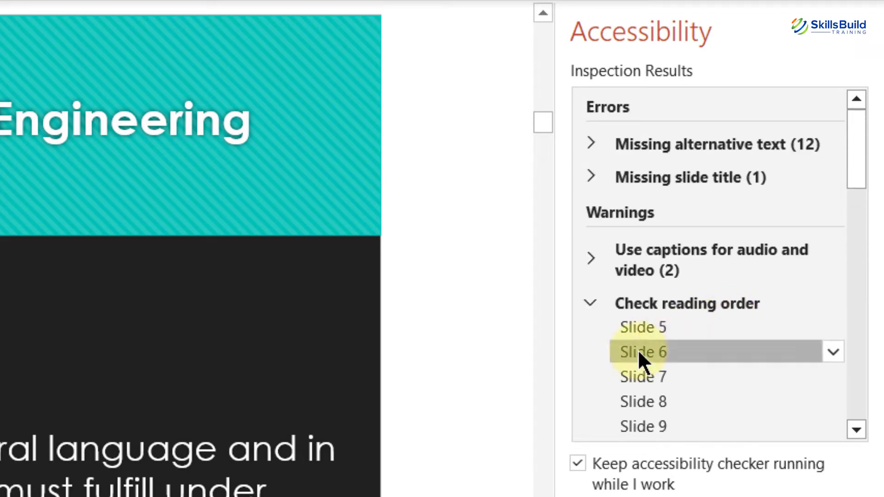
pyautogui.click(832, 353)
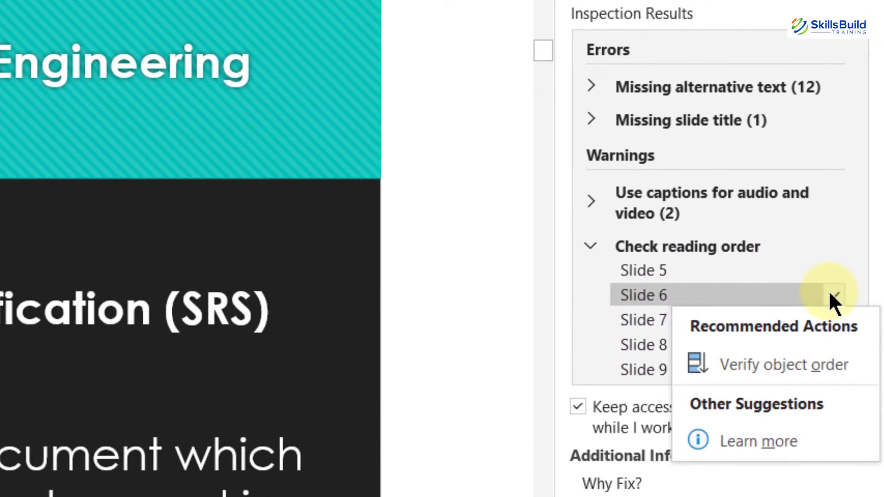
pyautogui.click(757, 365)
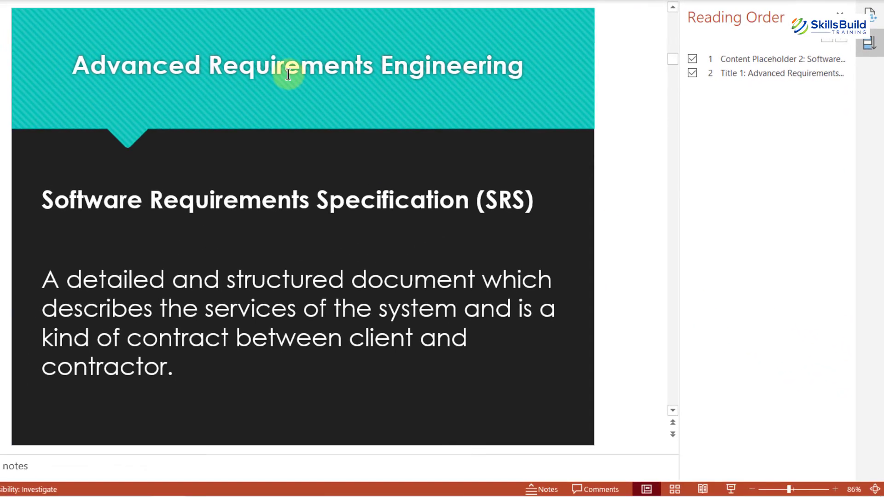
pyautogui.click(285, 70)
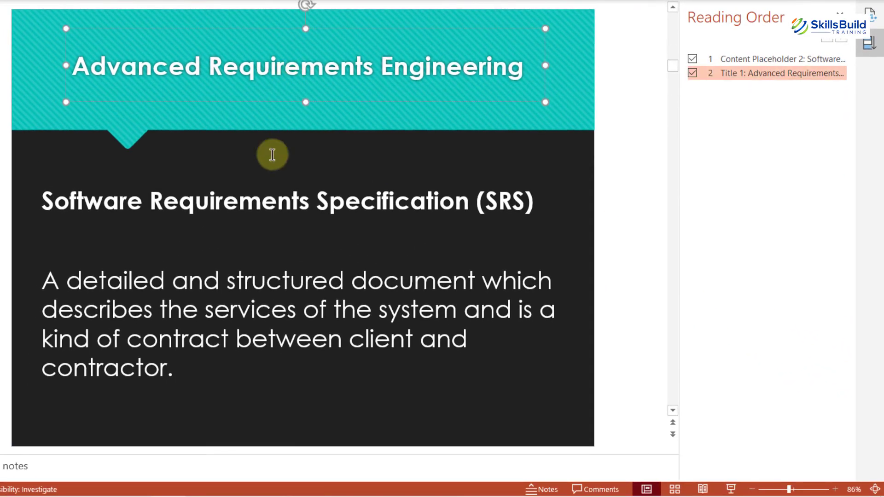
pyautogui.click(245, 287)
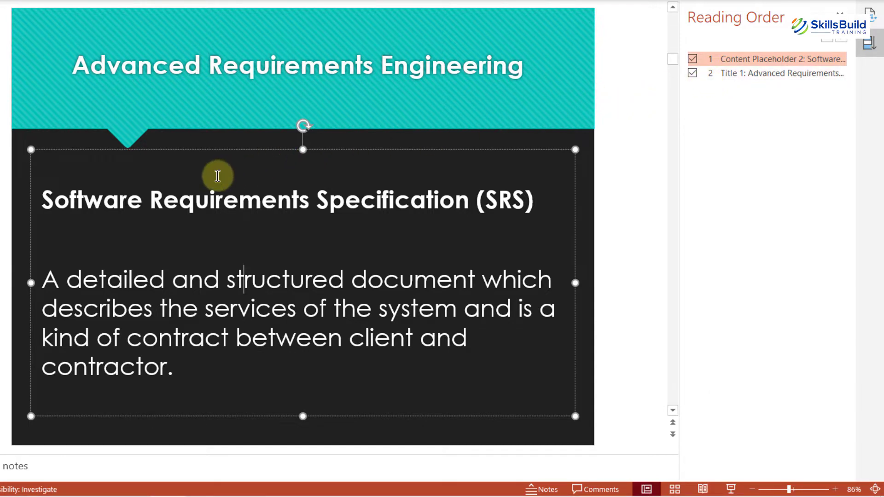
# - On slide 8, move Title 1: Advanced Requirements Engineering to the top of the Reading Order list
pyautogui.press('pagedown')
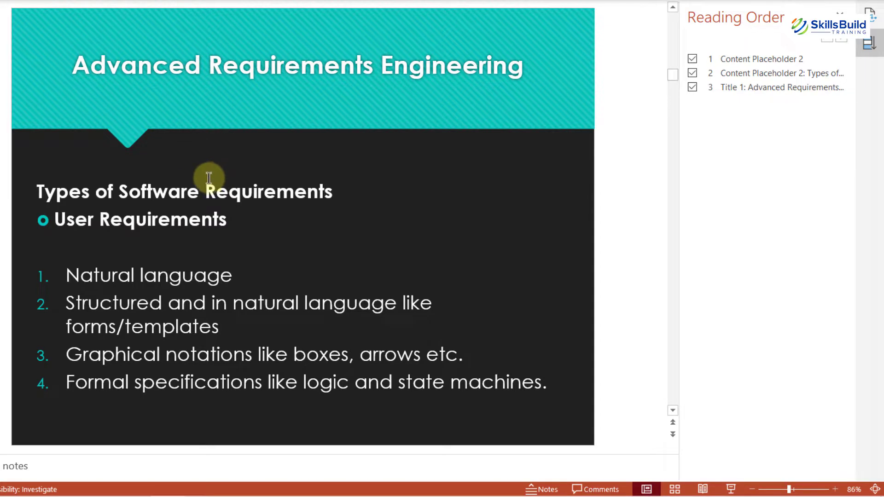
pyautogui.click(107, 201)
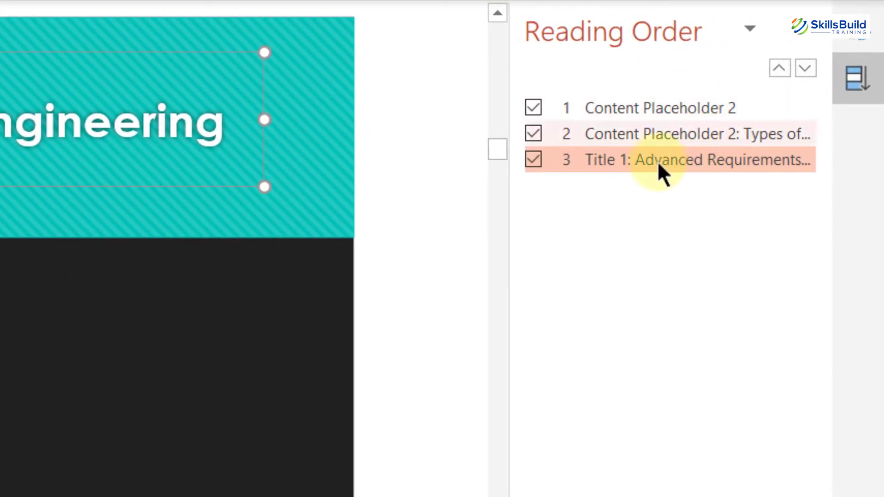
pyautogui.moveTo(657, 161); pyautogui.dragTo(645, 119)
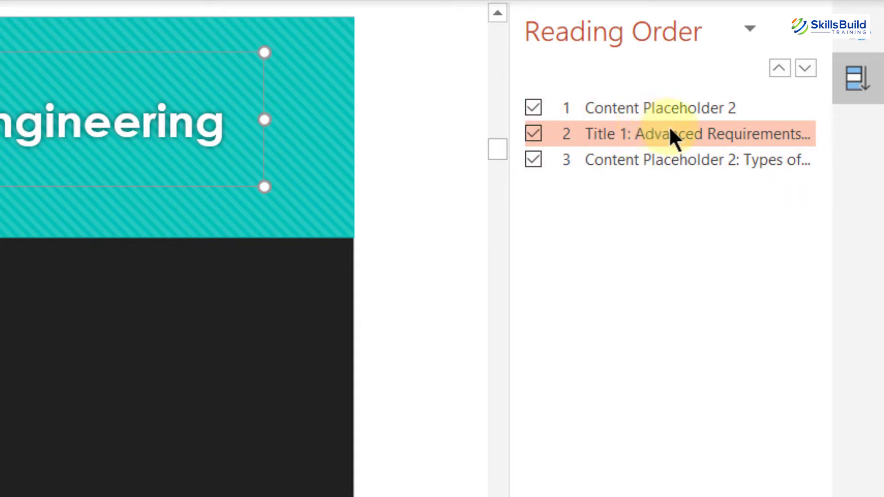
pyautogui.moveTo(689, 138); pyautogui.dragTo(658, 107)
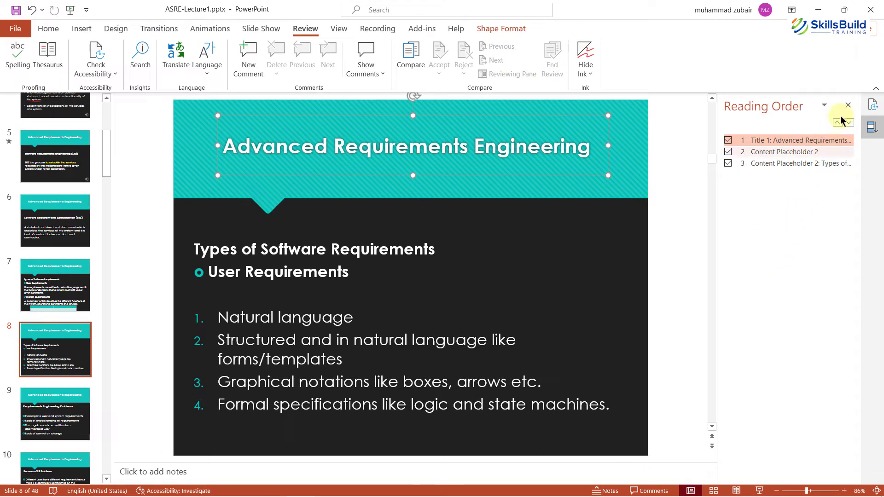
# - Close the Reading Order and Accessibility panes, then save the deck to a OneDrive - Personal folder via Share
pyautogui.click(847, 105)
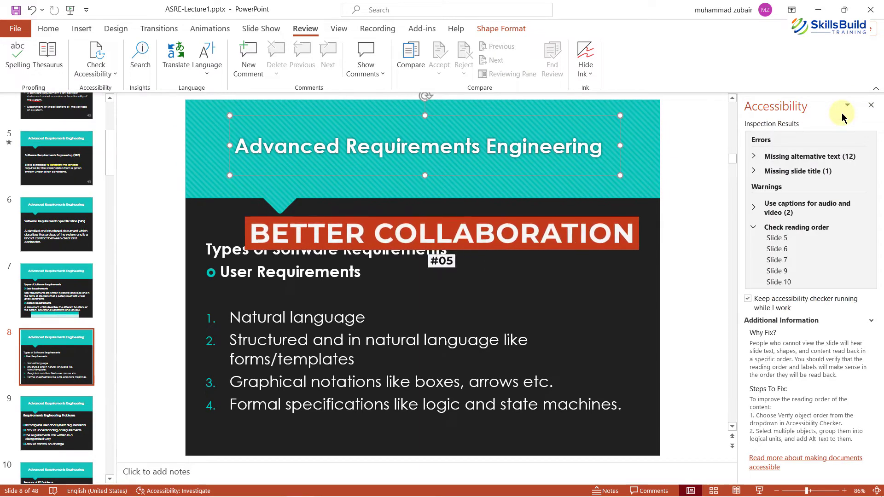
pyautogui.click(842, 114)
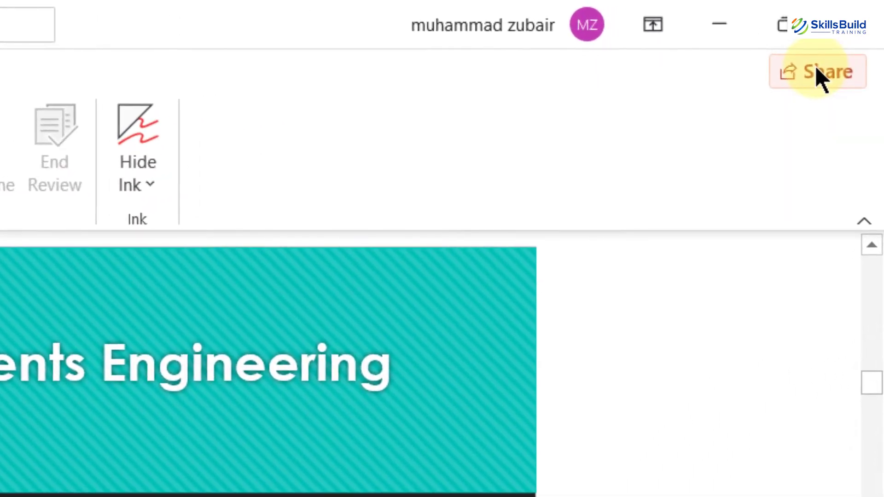
pyautogui.click(816, 69)
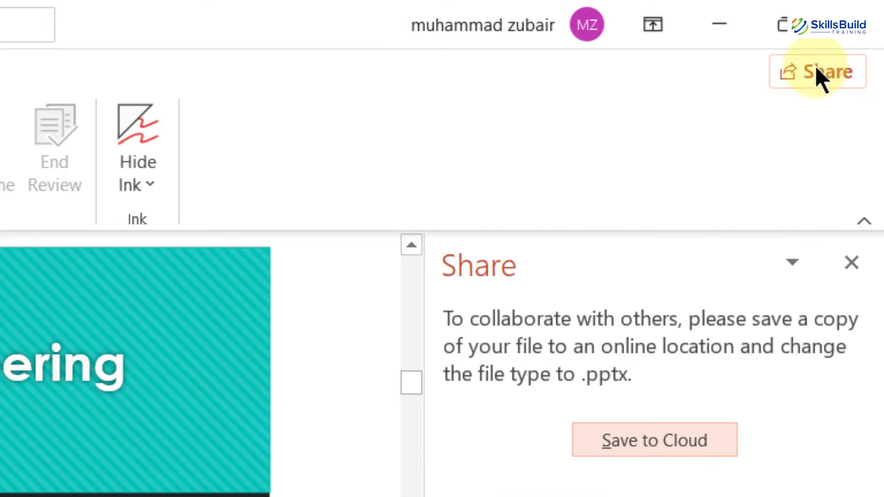
pyautogui.click(659, 450)
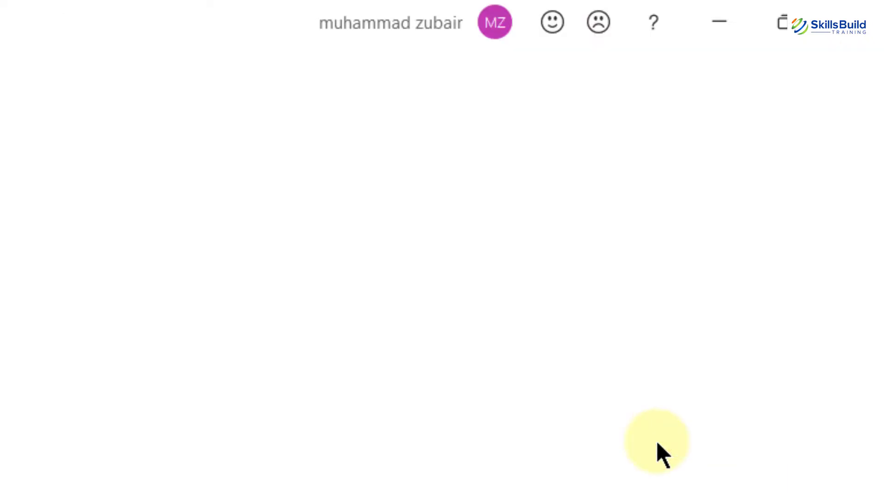
pyautogui.click(158, 311)
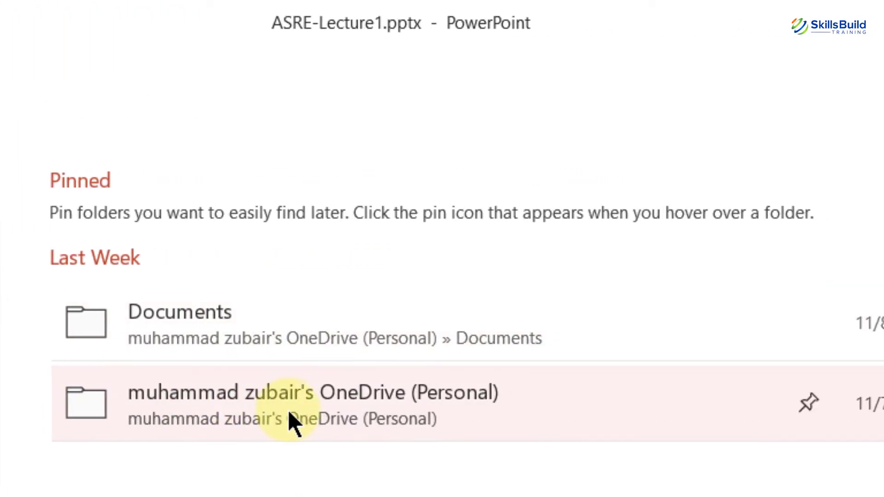
pyautogui.click(289, 412)
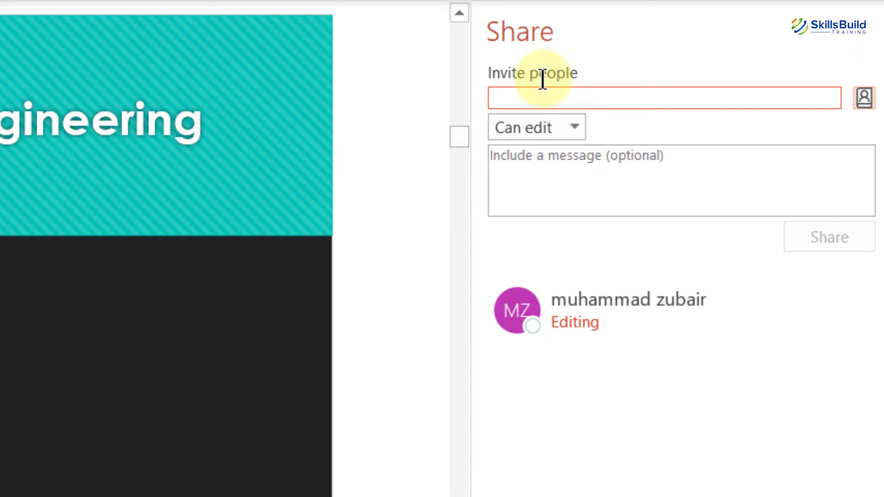
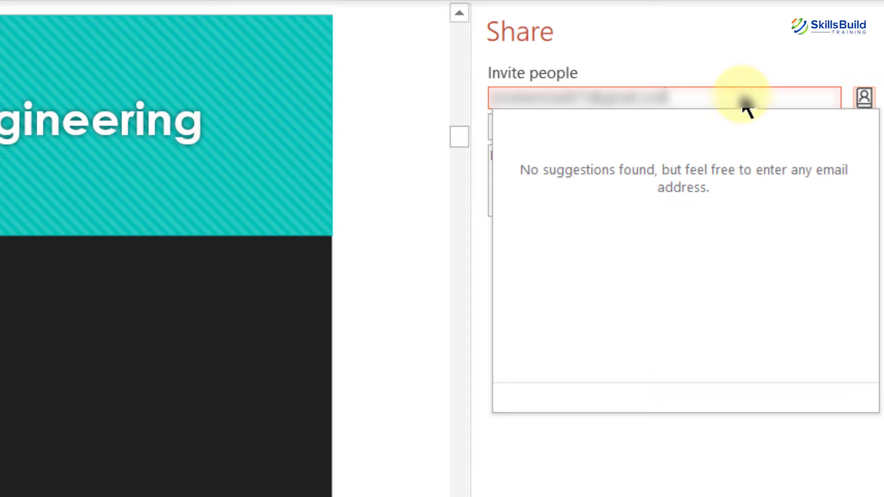
# - Enter the invitee's e-mail address and change their permission from Can edit to Can view
pyautogui.click(731, 101)
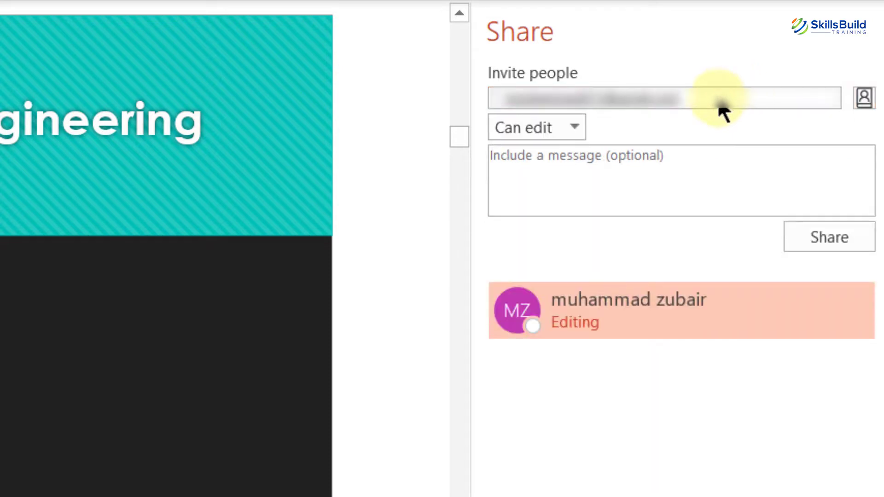
pyautogui.click(575, 125)
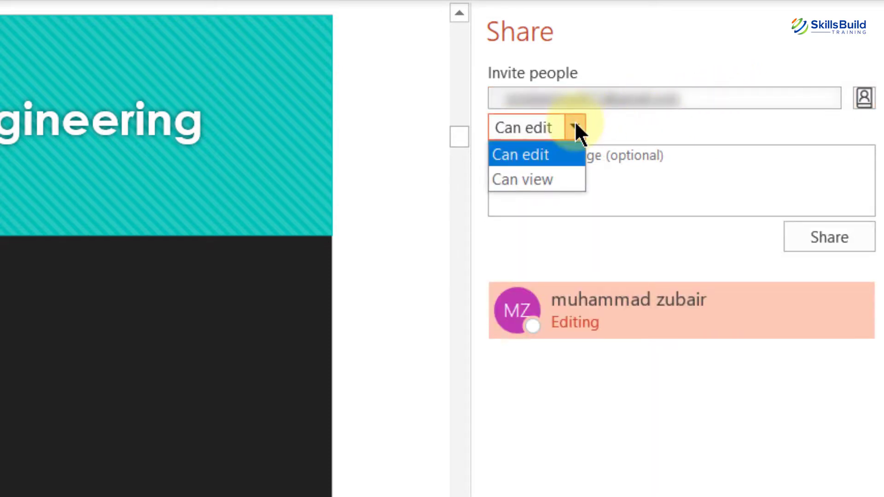
pyautogui.press('Down')
pyautogui.press('Up')
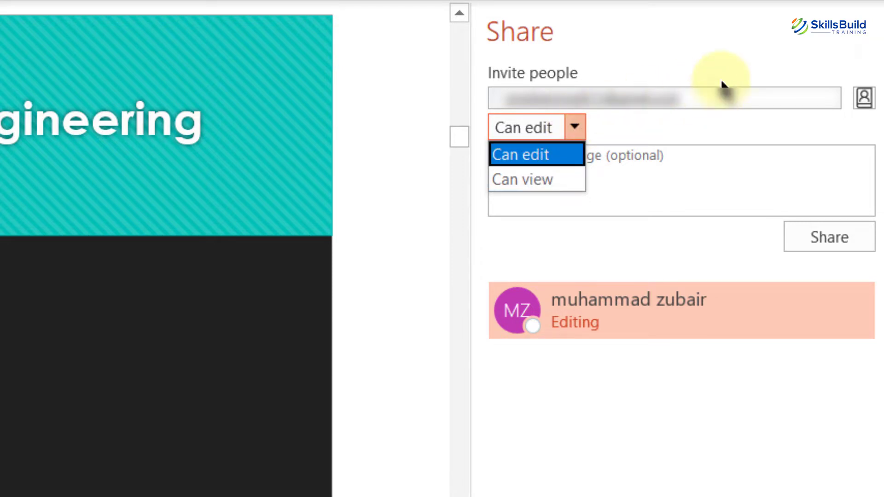
pyautogui.press('Down')
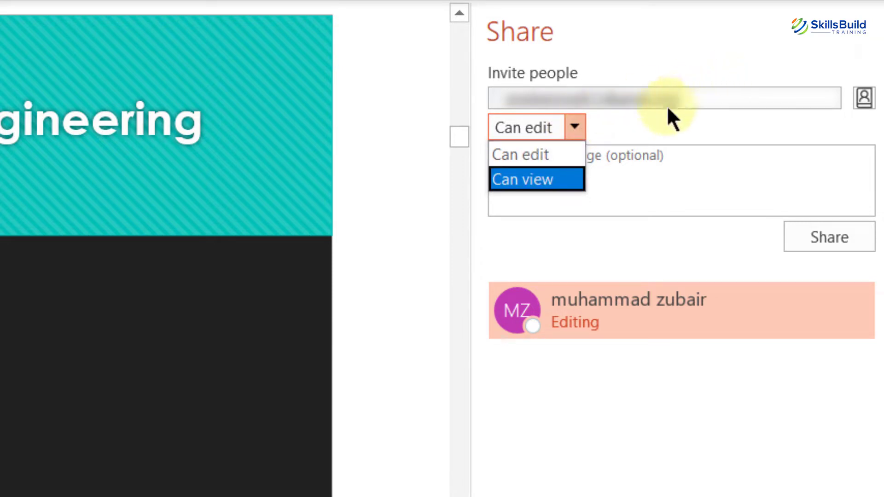
pyautogui.click(522, 181)
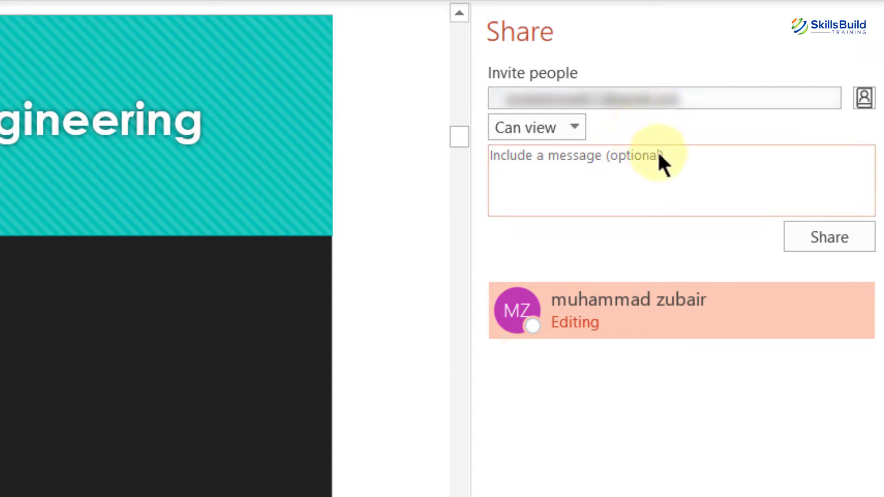
# - Send the sharing invitation and view the invitee's contact details
pyautogui.click(673, 167)
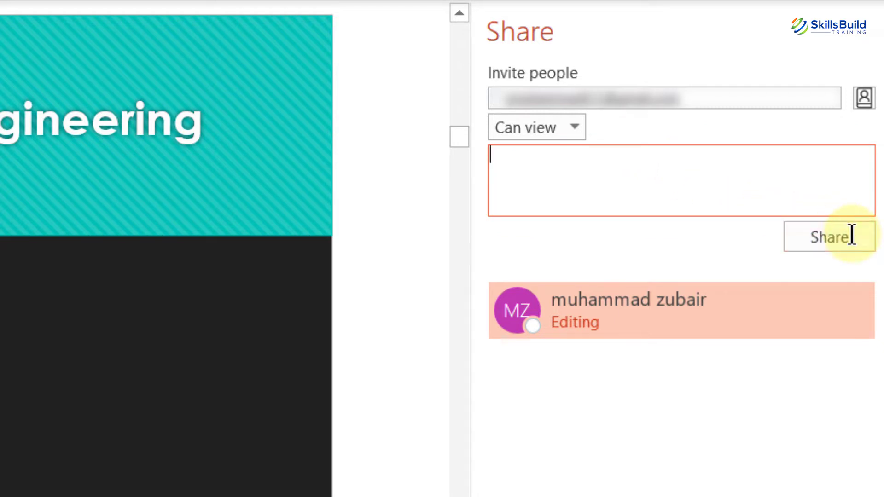
pyautogui.click(712, 94)
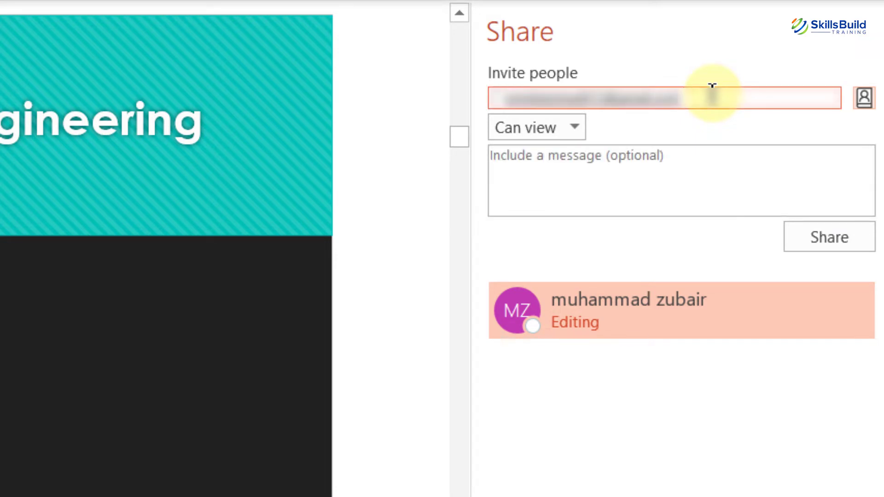
pyautogui.click(841, 236)
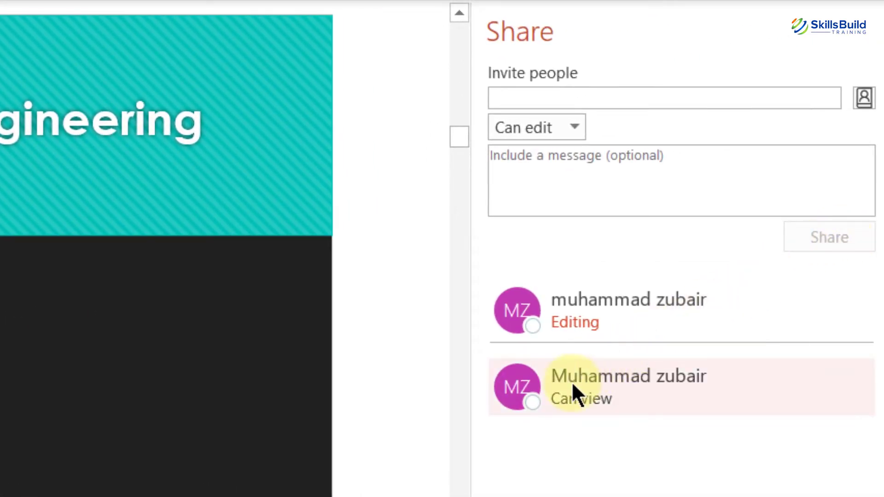
pyautogui.moveTo(572, 385)
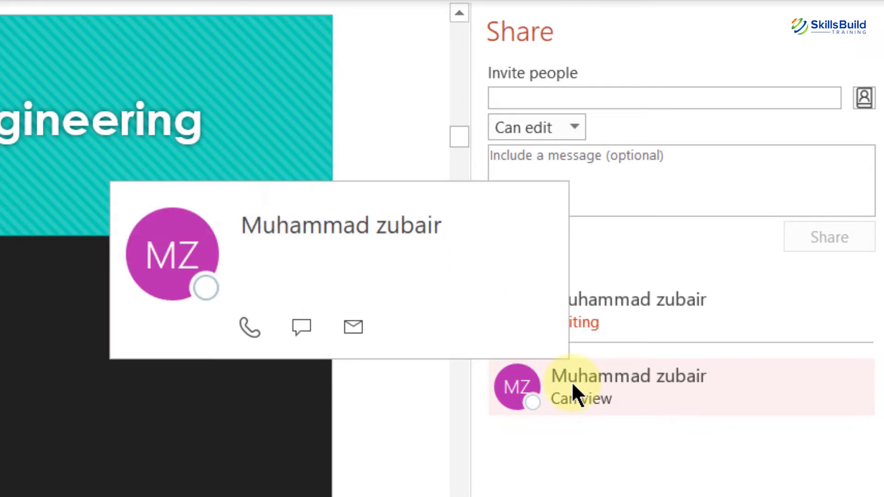
pyautogui.click(256, 408)
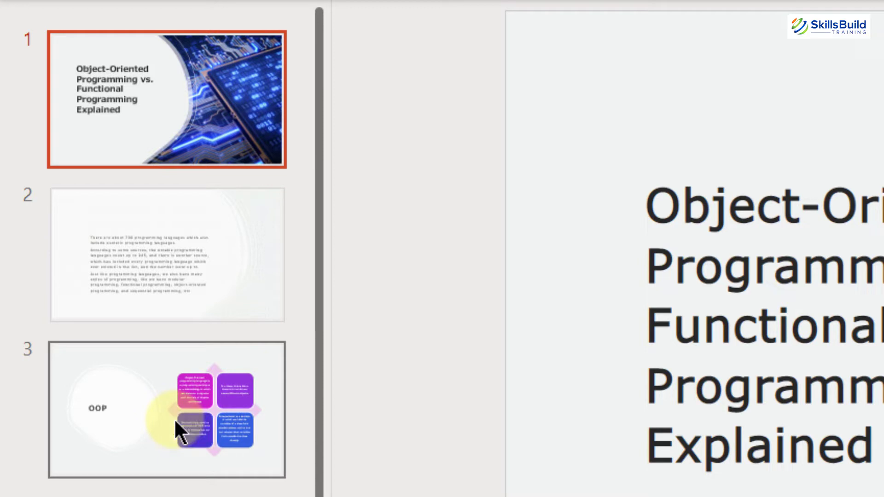
# - Create a slide 3 link set to Anyone with the link with editing allowed, copy it, and close the dialog
pyautogui.rightClick(175, 420)
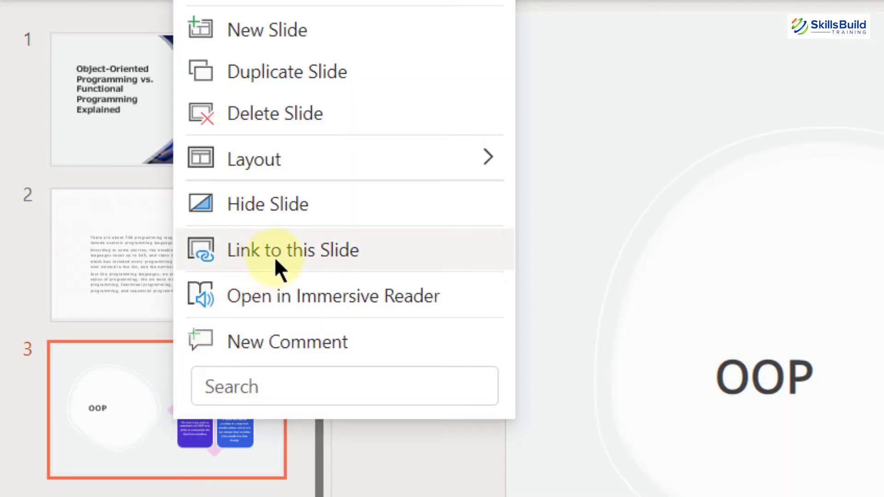
pyautogui.click(315, 250)
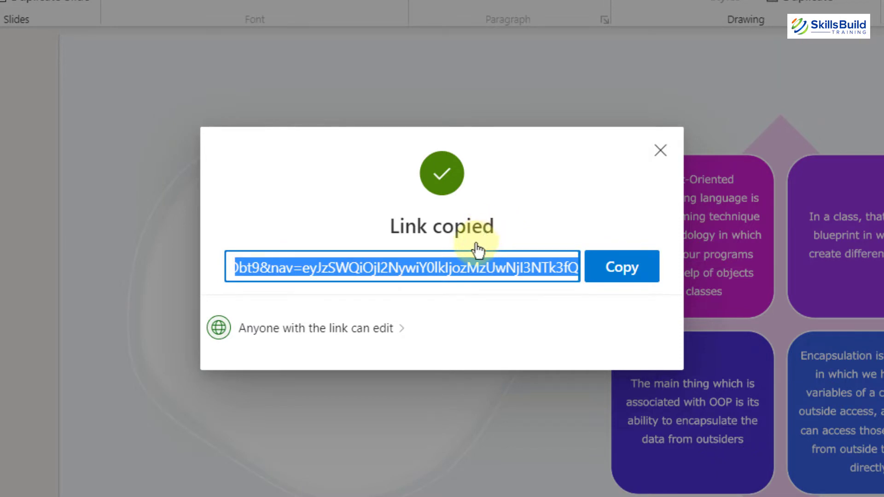
pyautogui.click(396, 328)
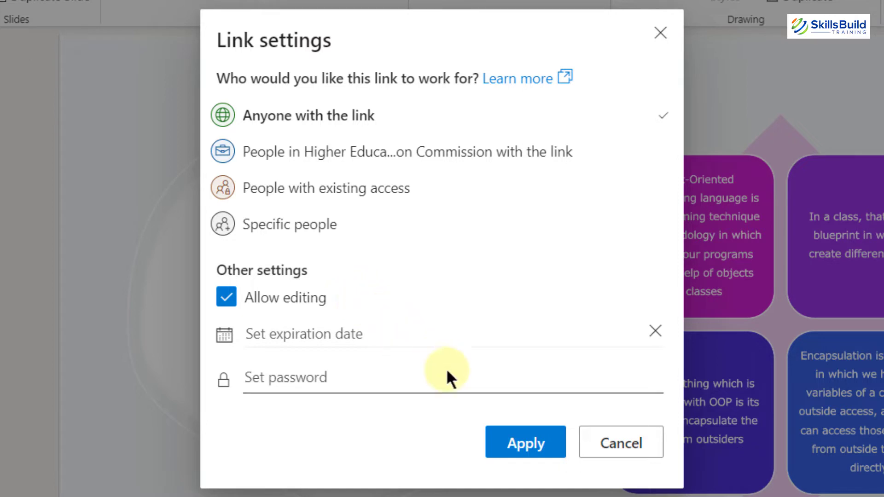
pyautogui.click(534, 448)
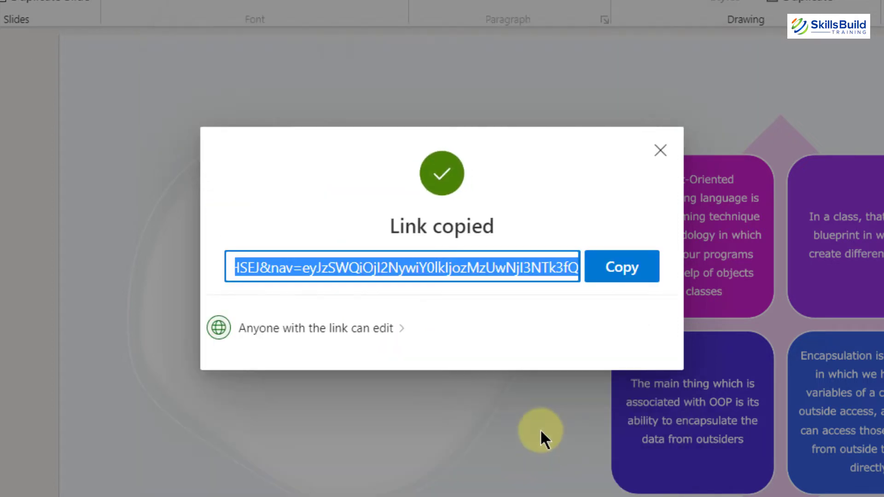
pyautogui.click(609, 271)
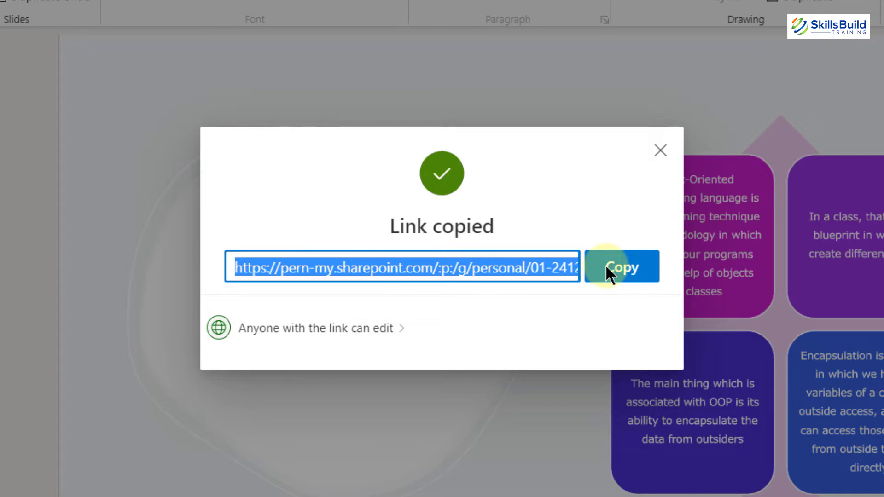
pyautogui.click(660, 150)
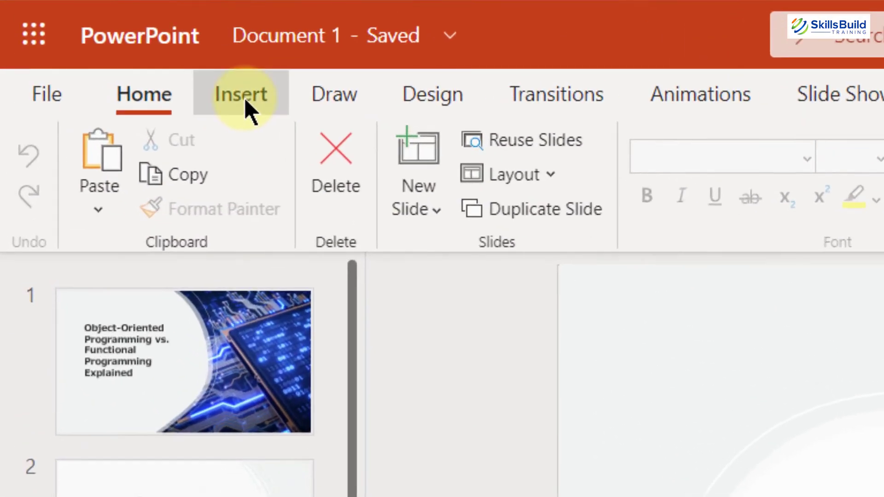
# - Choose Stock Images… from Insert > Pictures
pyautogui.click(246, 101)
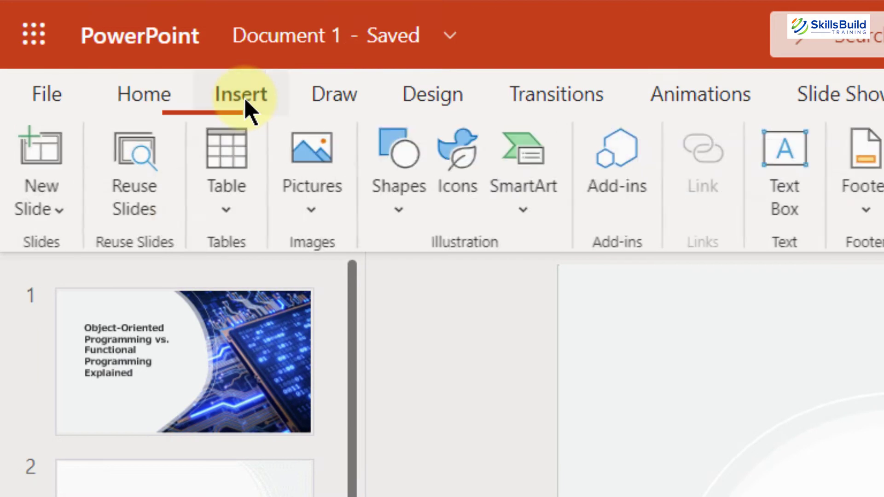
pyautogui.click(310, 216)
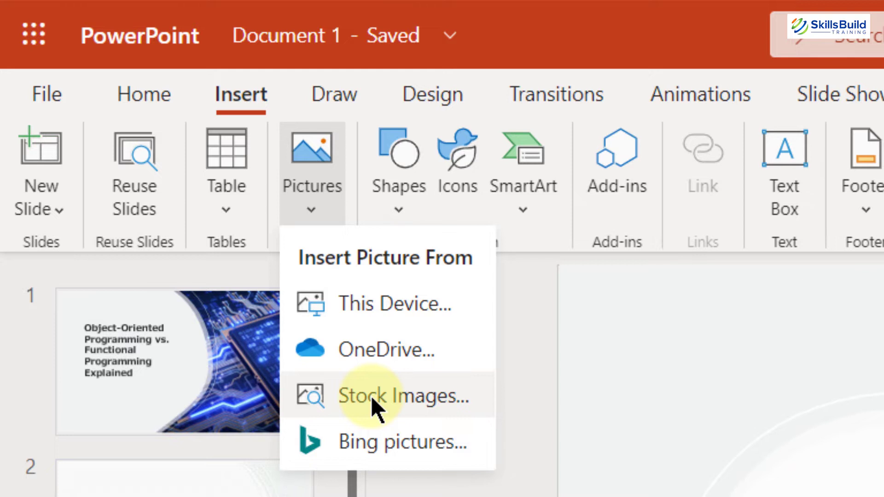
pyautogui.click(371, 399)
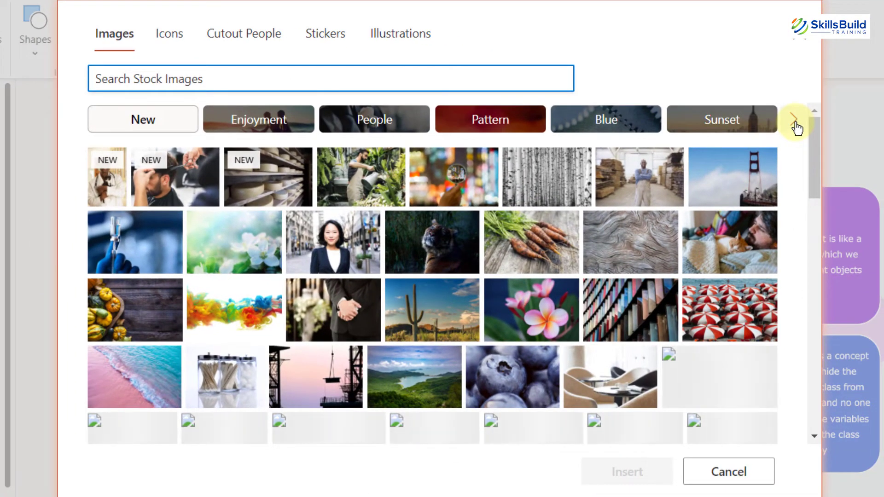
# - Scroll through the category chips and filter the stock images to Green
pyautogui.click(795, 122)
pyautogui.click(795, 122)
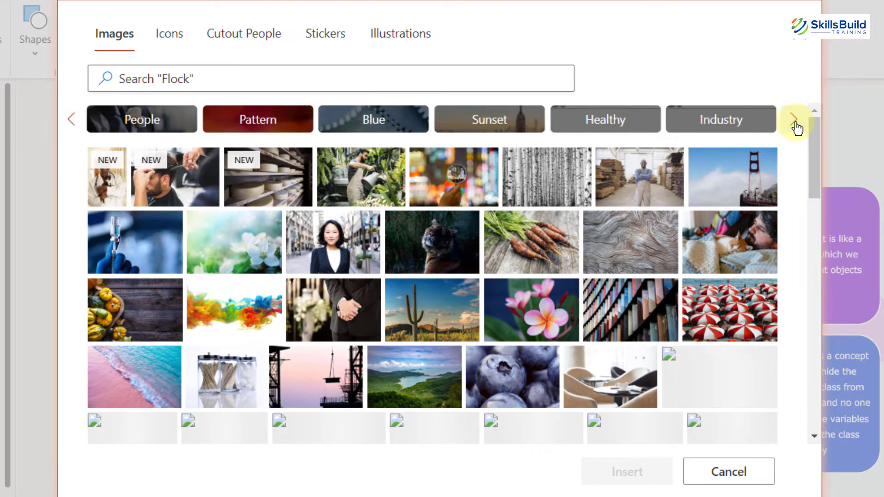
pyautogui.click(795, 122)
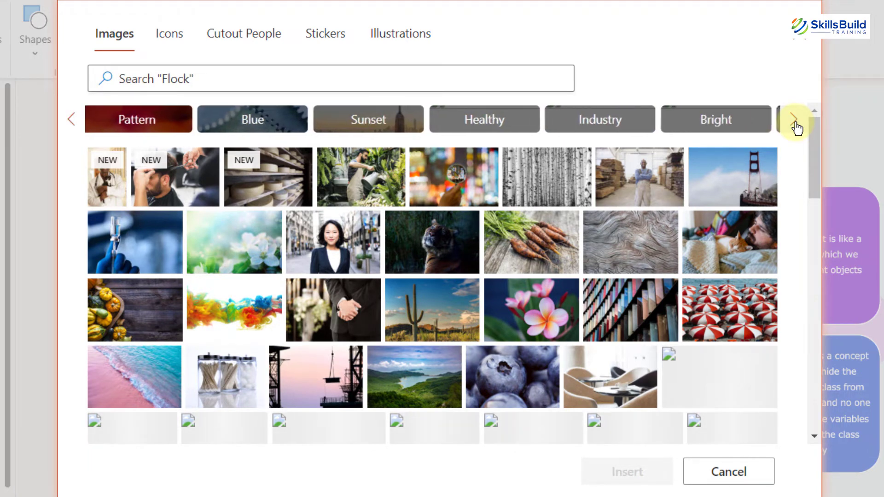
pyautogui.click(795, 122)
pyautogui.click(795, 122)
pyautogui.click(795, 122)
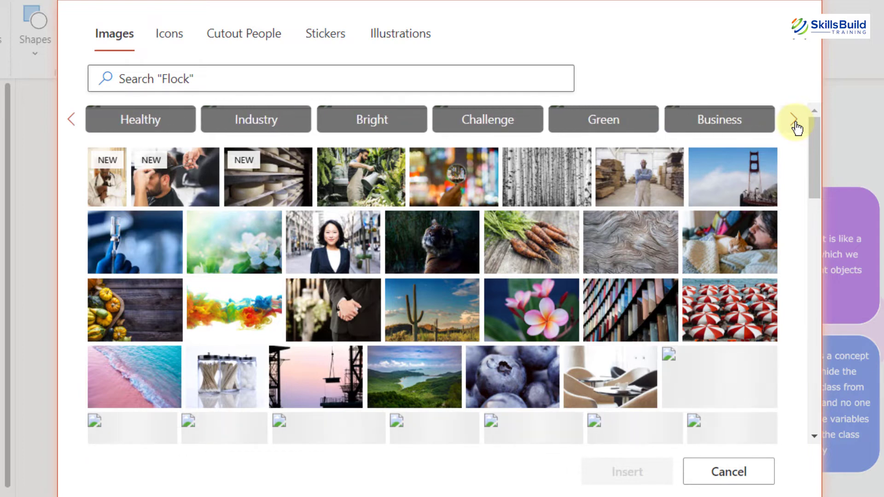
pyautogui.click(603, 121)
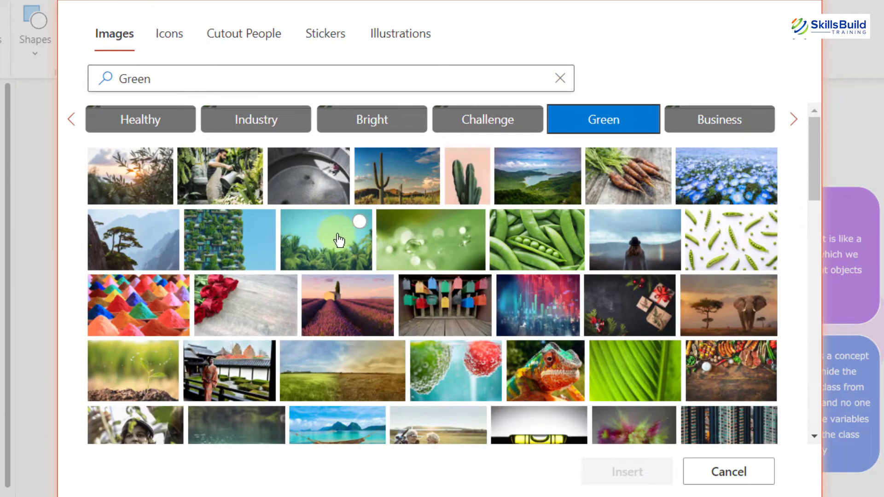
# - Check the seedling, kimono, red roses and coloured powder pictures, then close the picker with Esc
pyautogui.click(131, 370)
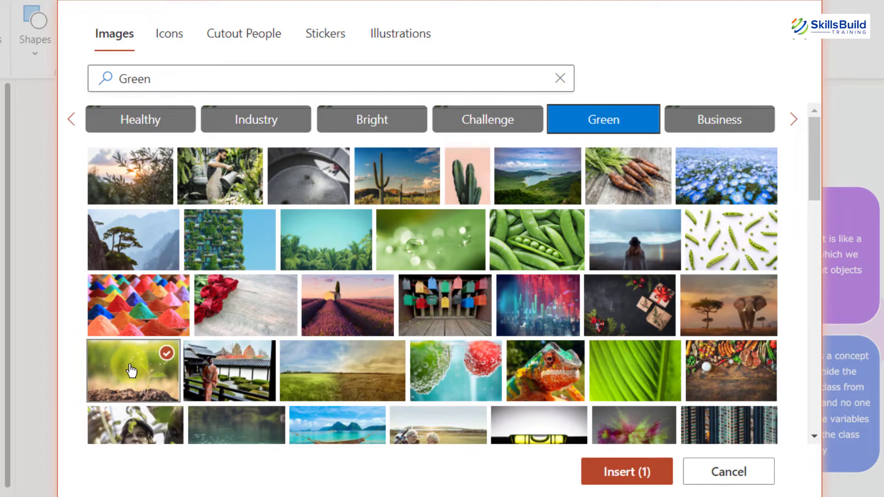
pyautogui.click(639, 459)
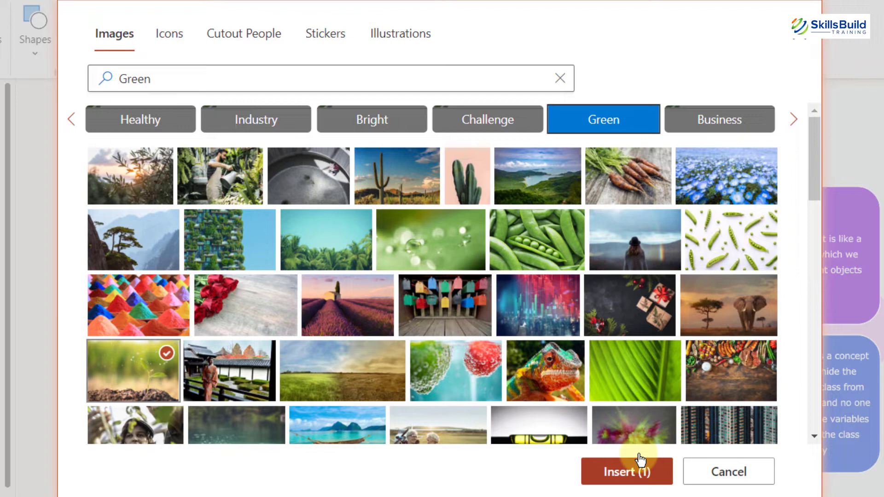
pyautogui.click(234, 370)
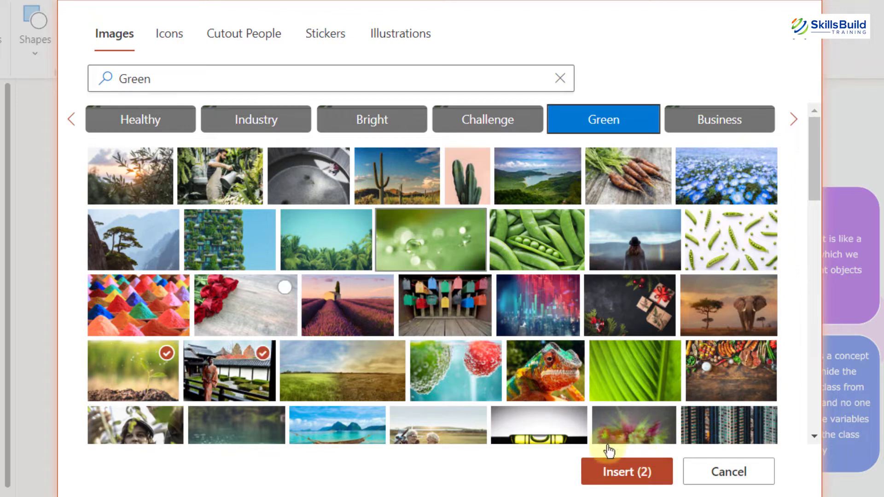
pyautogui.click(234, 370)
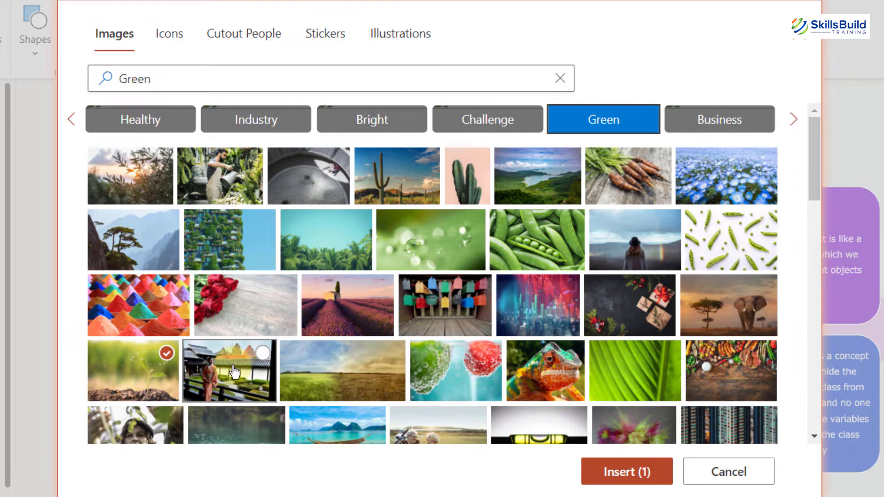
pyautogui.click(235, 371)
pyautogui.click(244, 299)
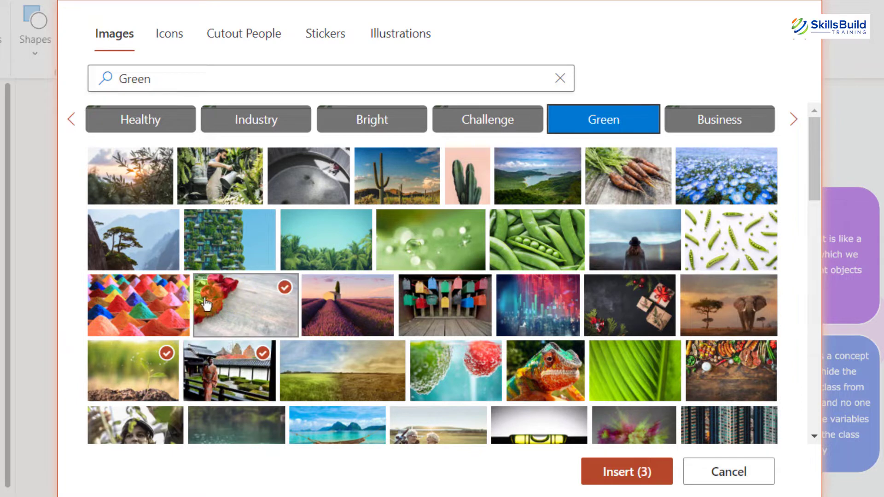
pyautogui.click(137, 307)
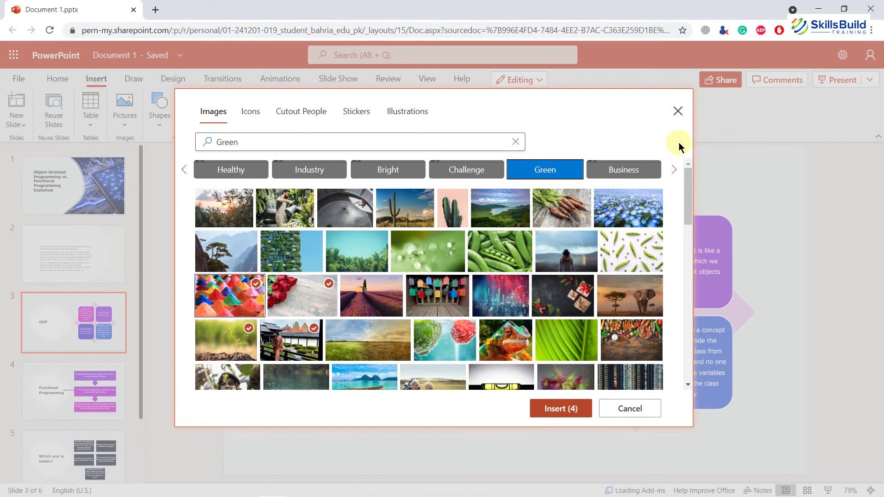
pyautogui.press('Escape')
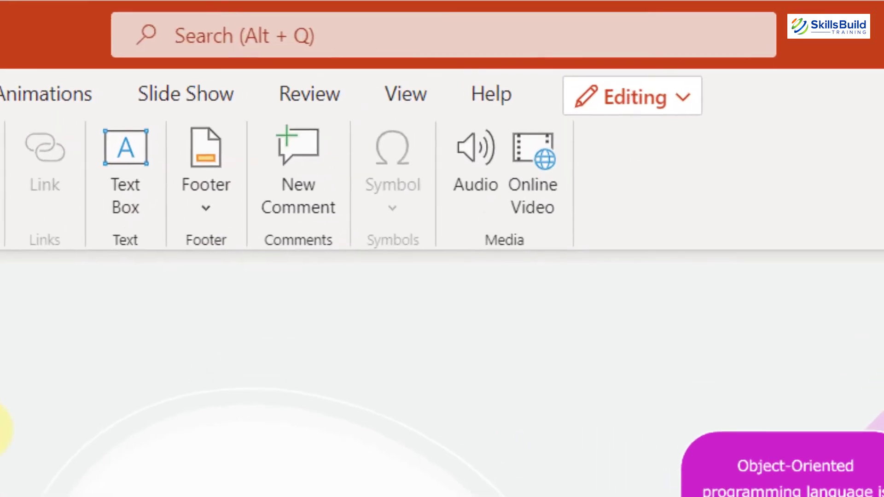
# - Search for 'Stock' and launch Insert From M365 Stock Images
pyautogui.click(383, 39)
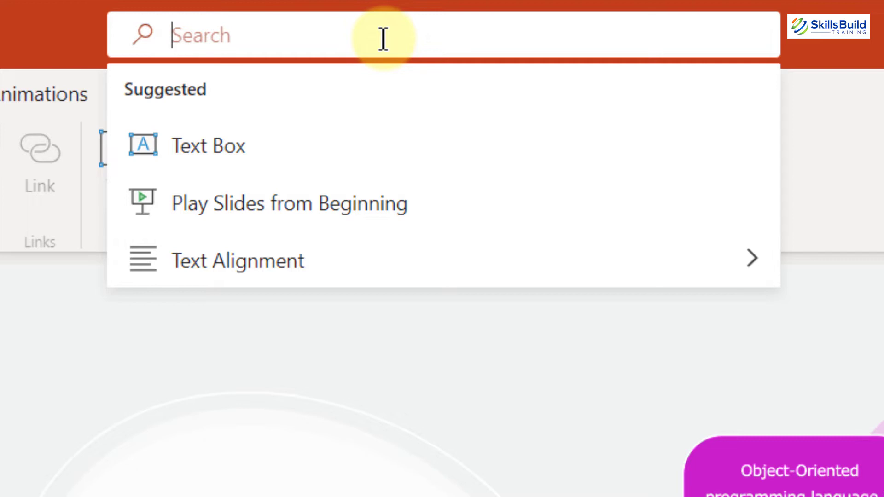
pyautogui.write('S')
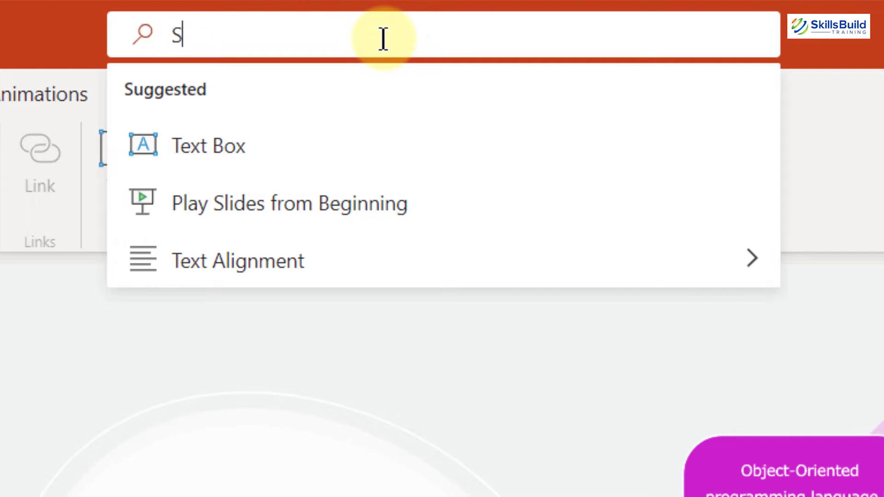
pyautogui.write('tock')
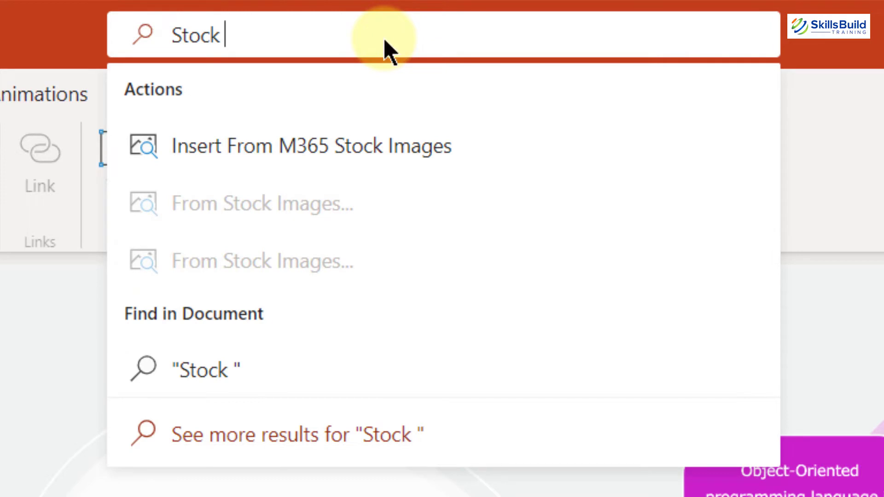
pyautogui.click(326, 147)
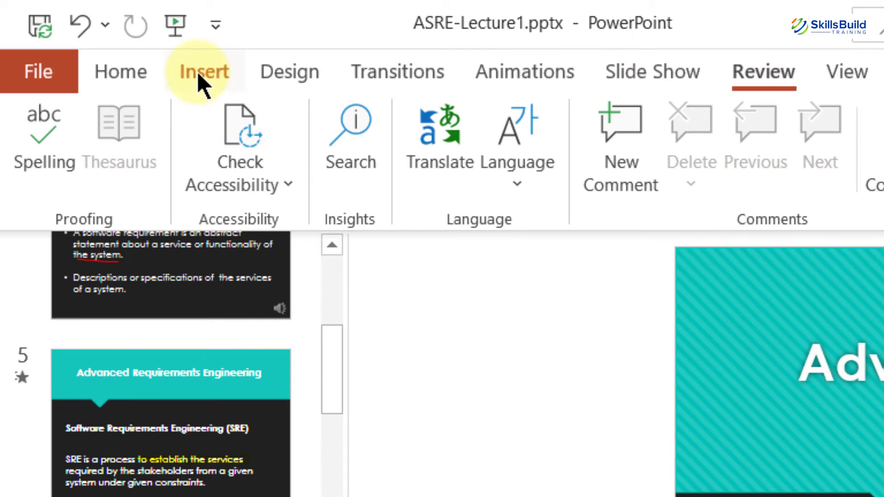
# - Pick the Oval from Recently Used Shapes and place it right of the User Requirements heading
pyautogui.click(201, 83)
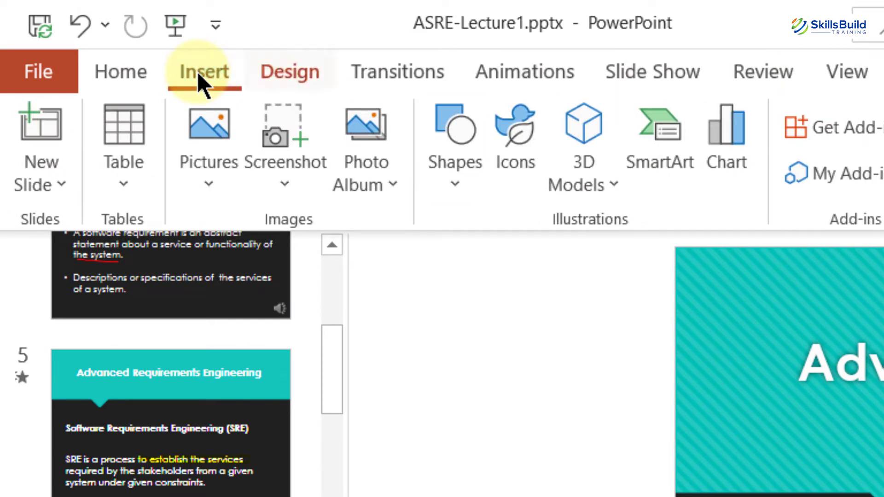
pyautogui.click(457, 177)
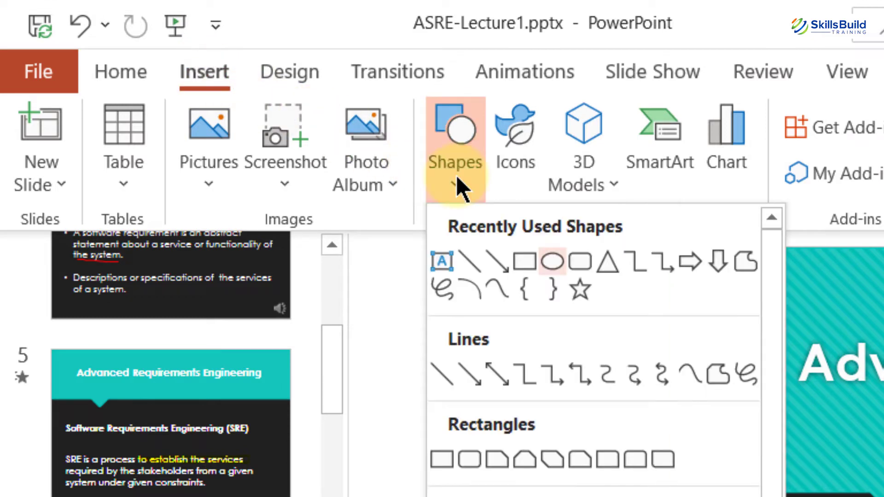
pyautogui.click(552, 261)
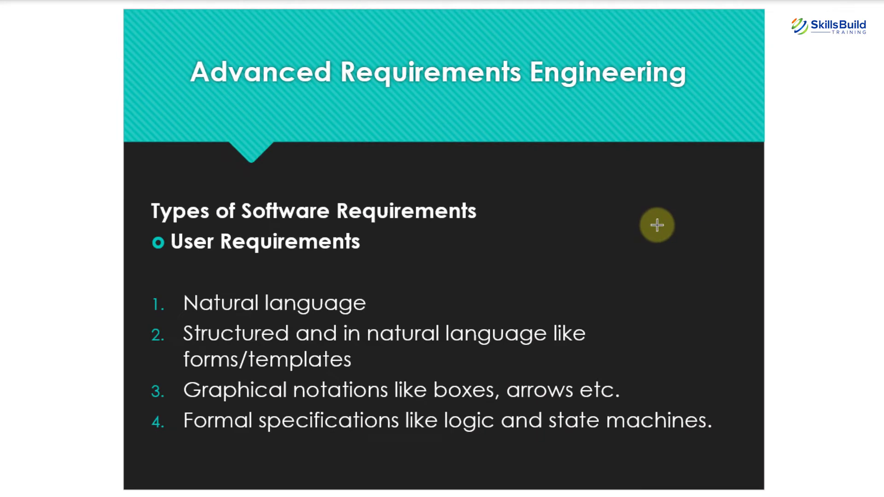
pyautogui.click(659, 225)
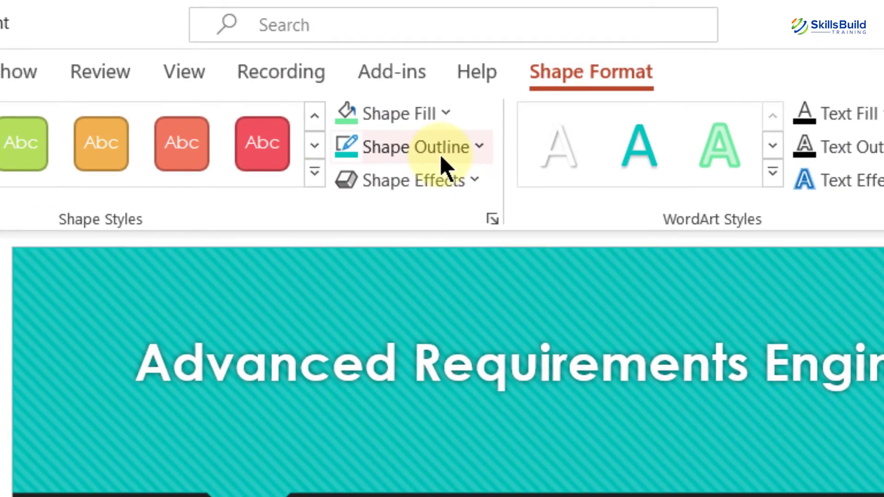
# - Apply the Sketched scribble outline to the teal circle and nudge it slightly left
pyautogui.click(479, 150)
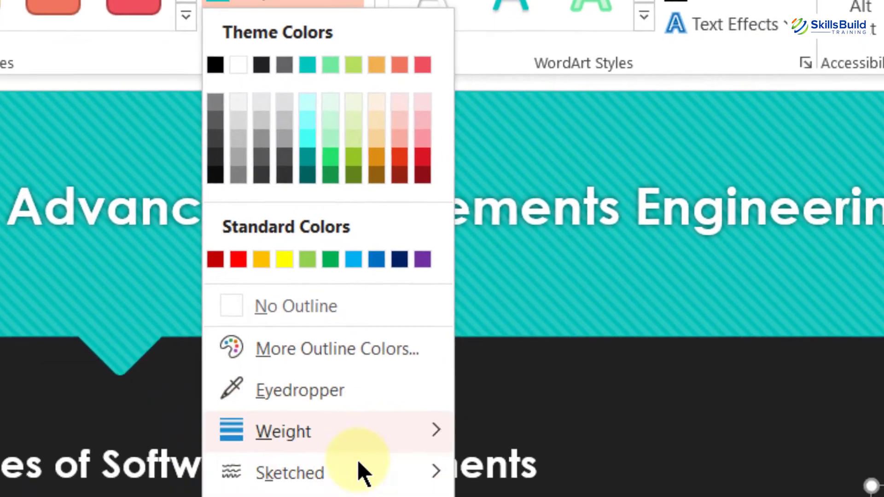
pyautogui.moveTo(359, 463)
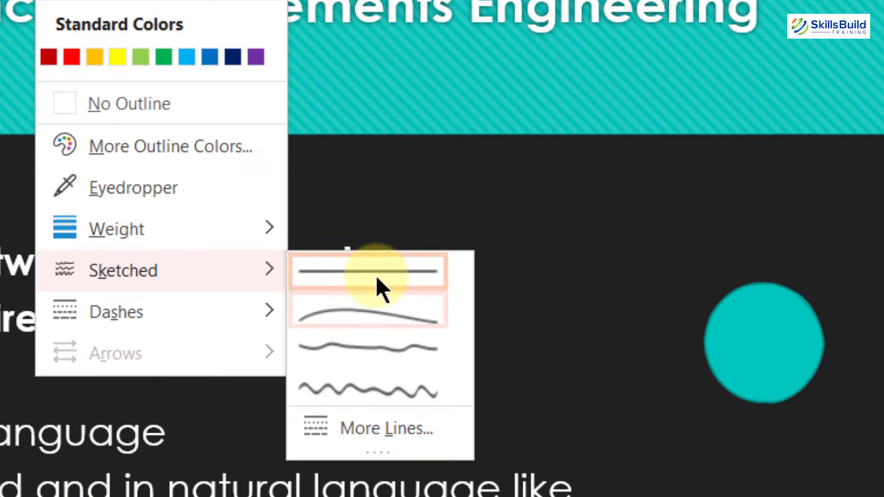
pyautogui.click(368, 383)
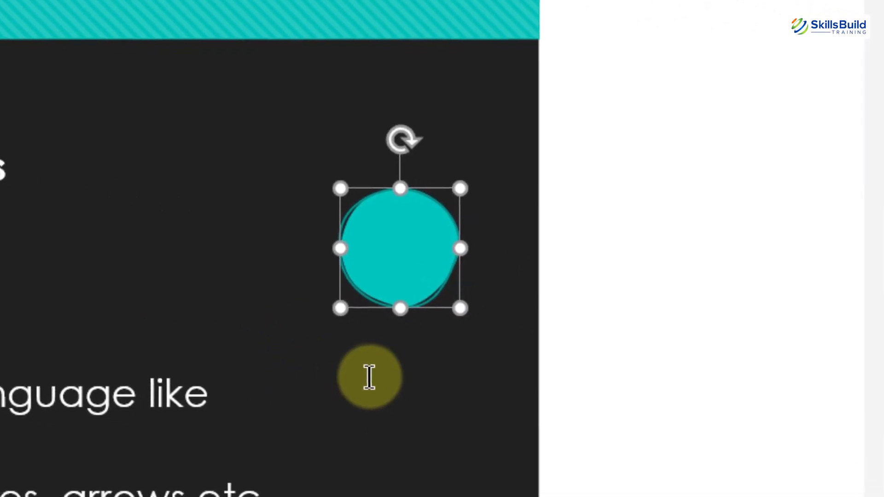
pyautogui.click(738, 456)
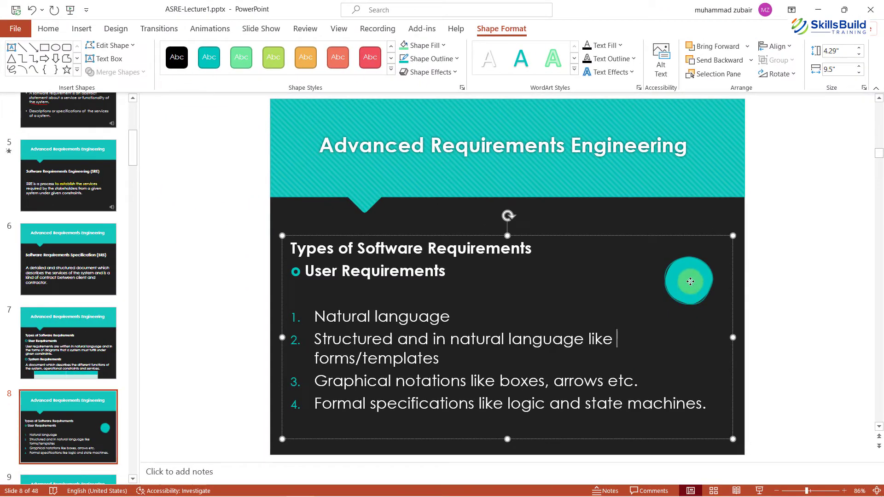
pyautogui.moveTo(690, 282); pyautogui.dragTo(638, 273)
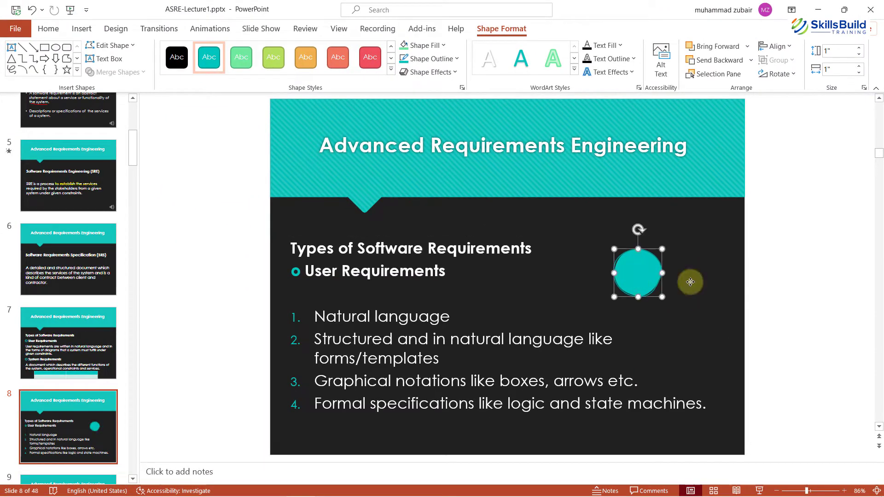